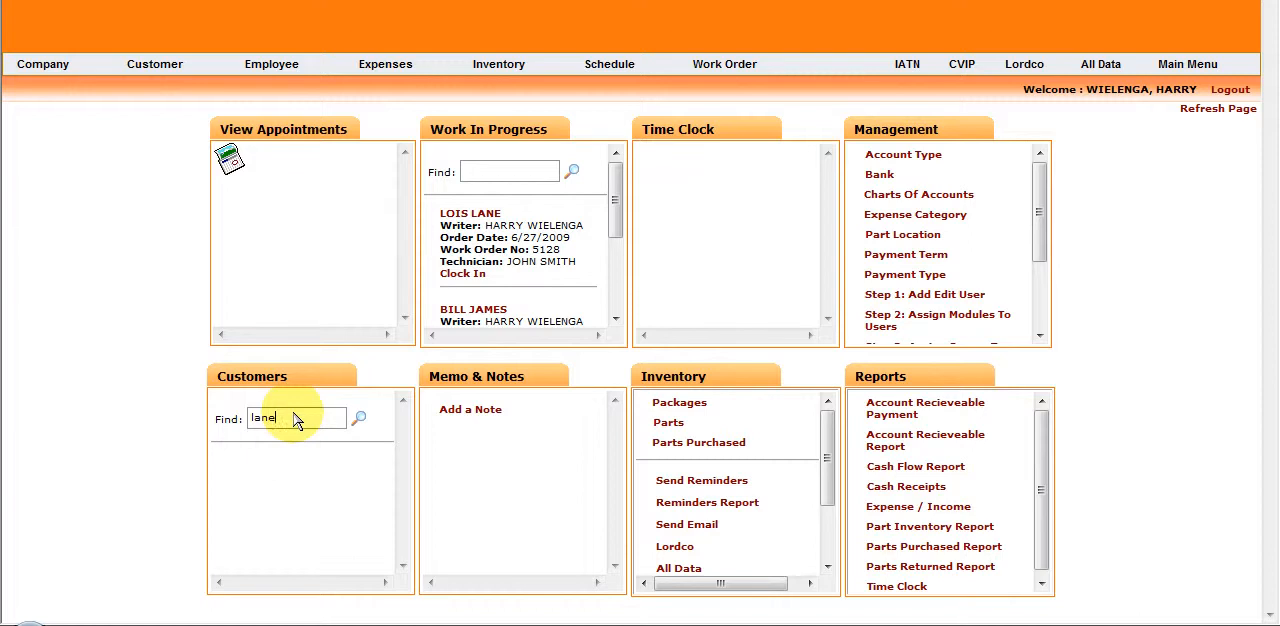
Search the main page's customer finder for the entered last name and view the matching customer's information.
click(359, 418)
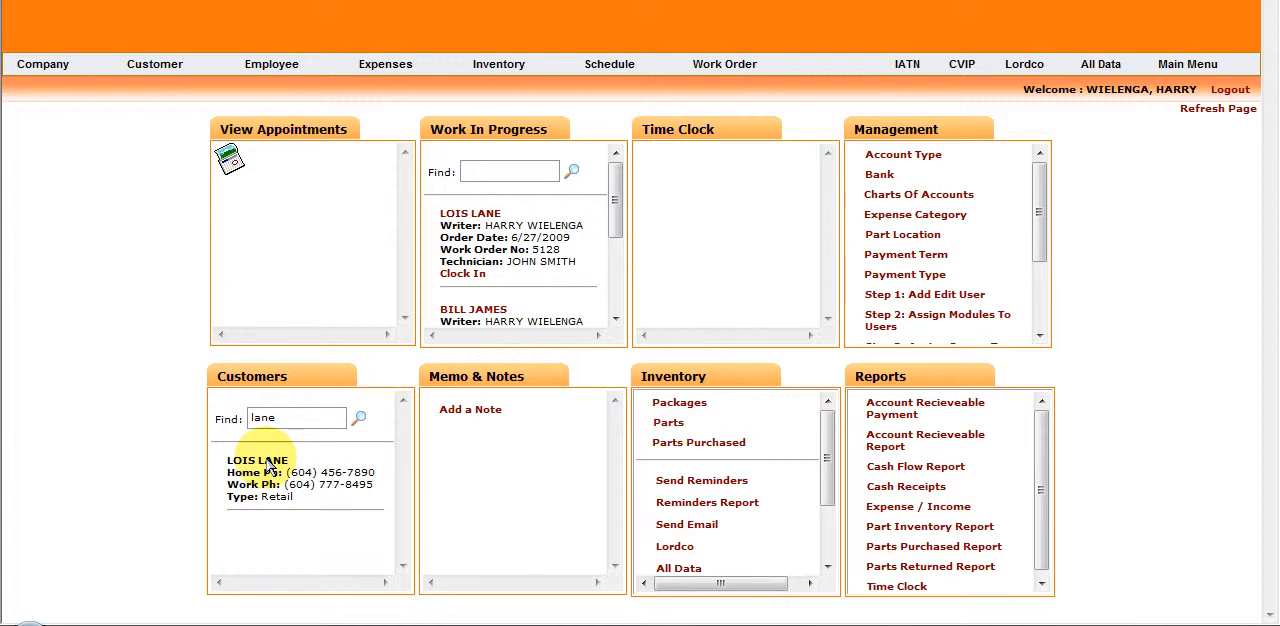
click(262, 462)
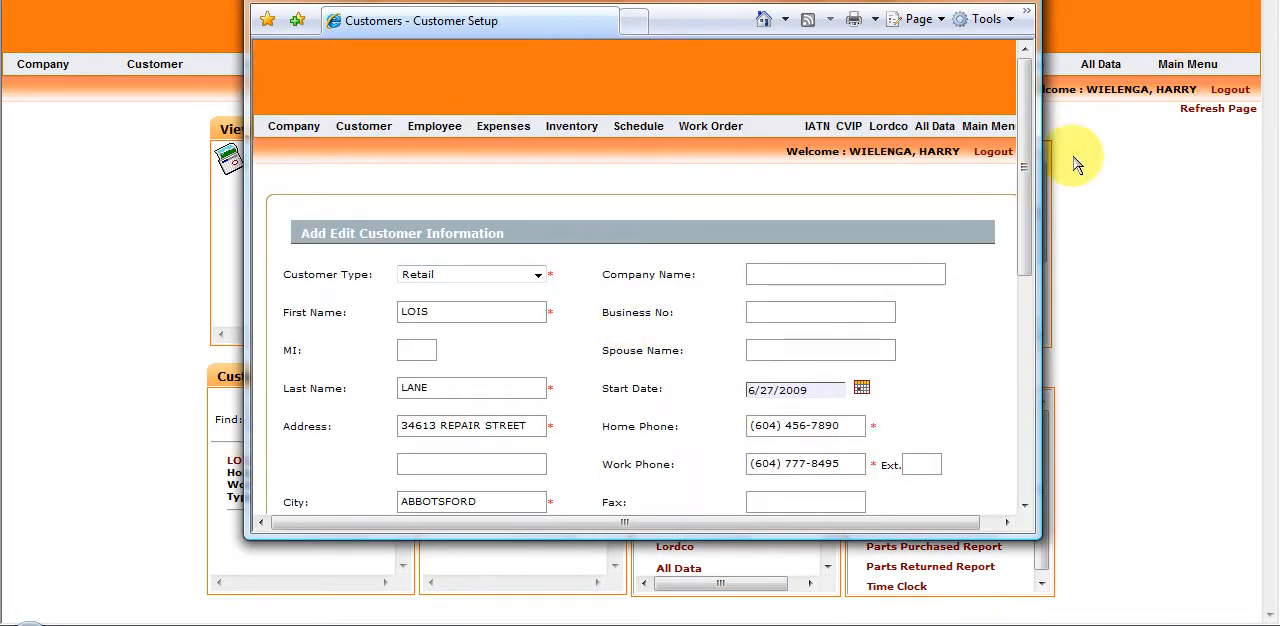
drag(1030, 192, 1020, 77)
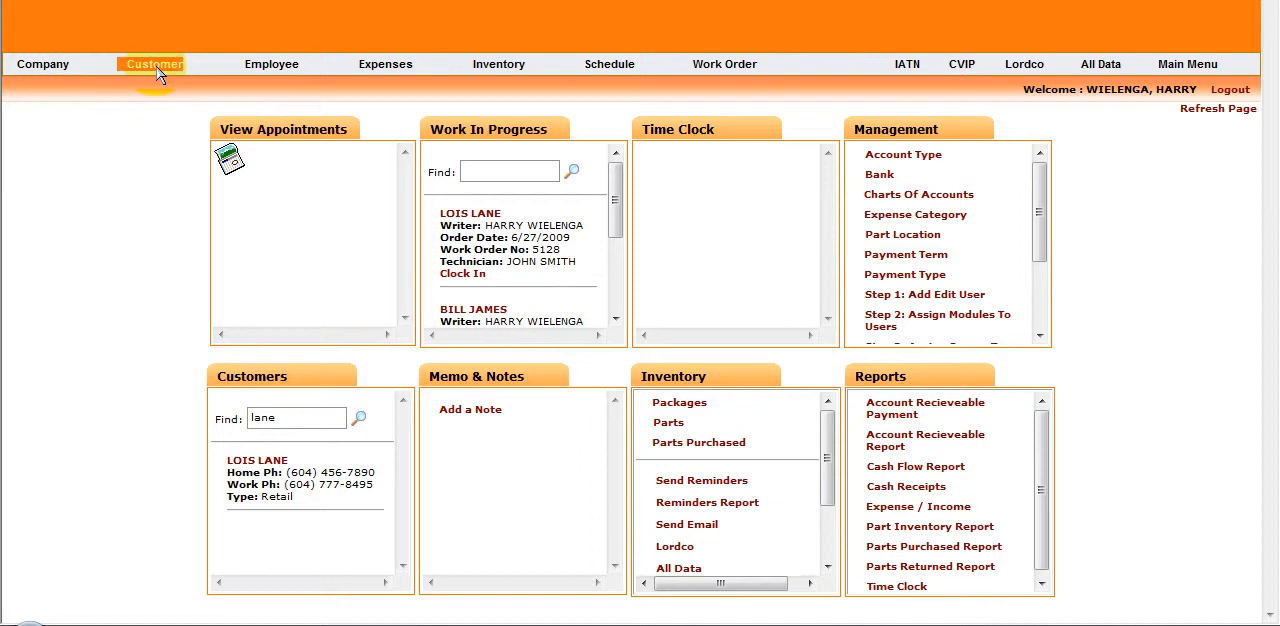
Go to the full customer list and view the Abbotsford customer on Repair Street in the edit form.
click(156, 66)
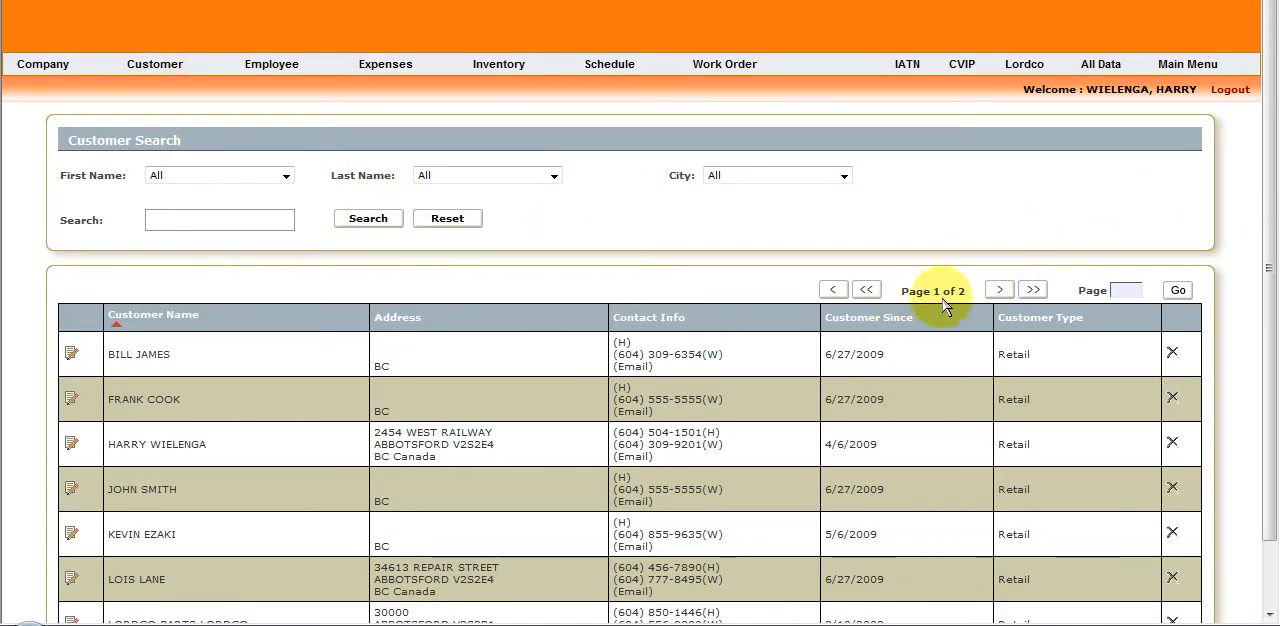
scroll(1268, 158, down, 2)
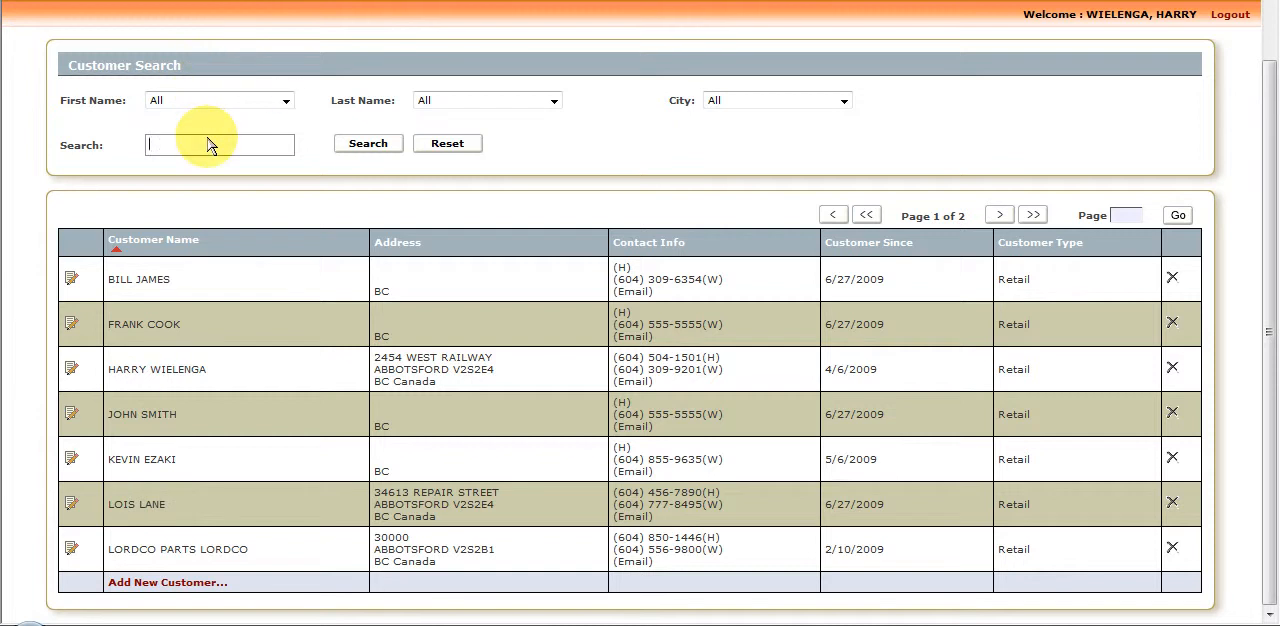
click(72, 506)
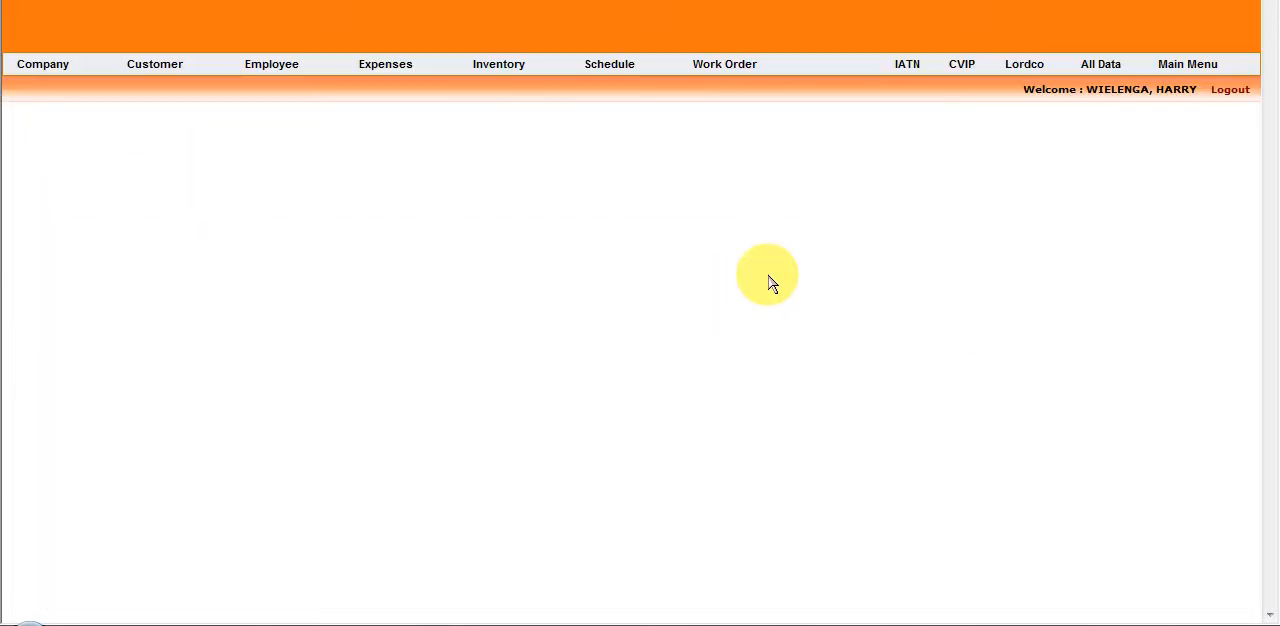
drag(1268, 150, 1274, 37)
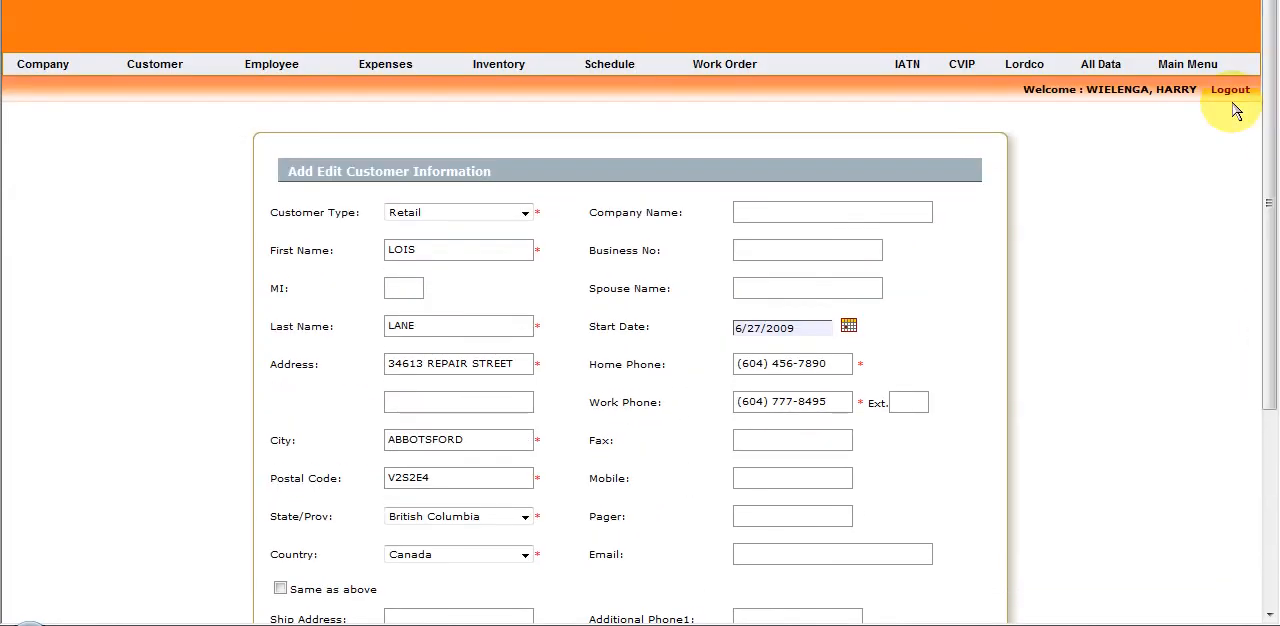
Return to the main page, open the first work order in progress, and open its customer's information for editing.
click(1189, 66)
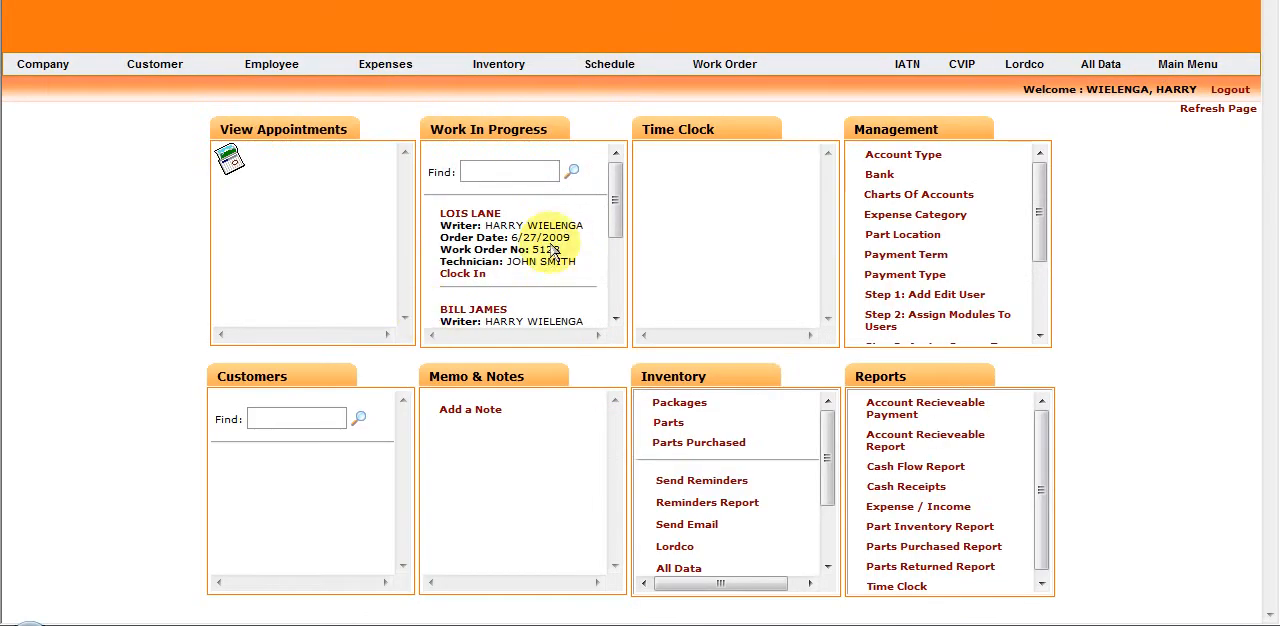
click(472, 214)
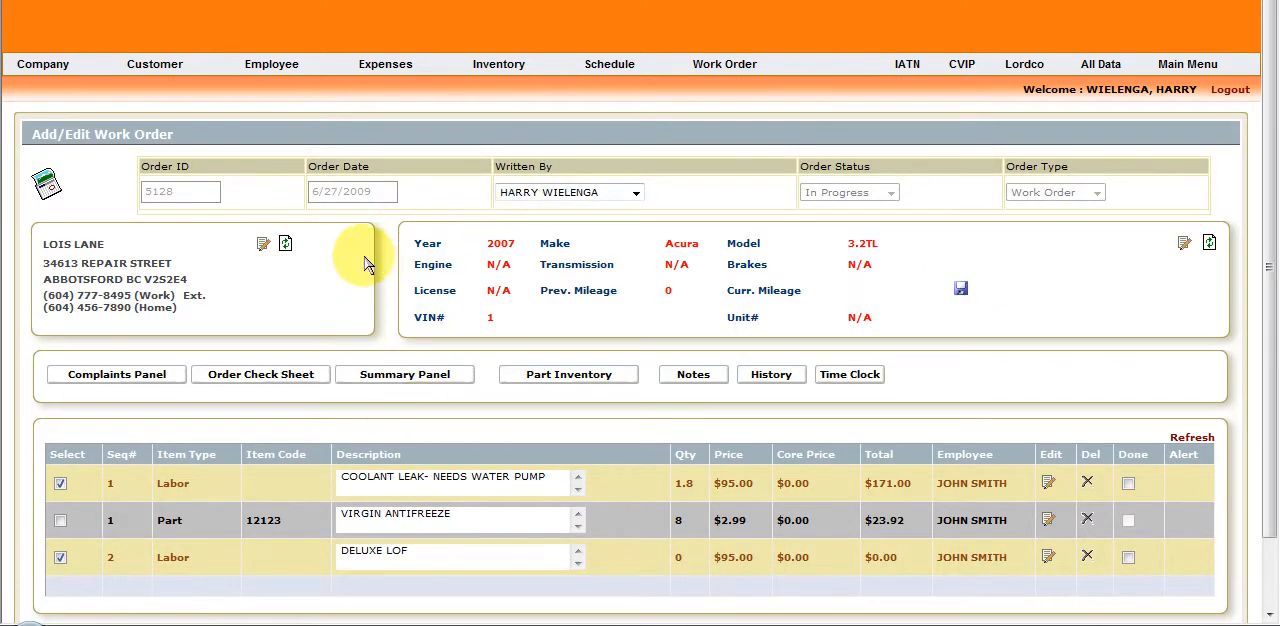
click(262, 245)
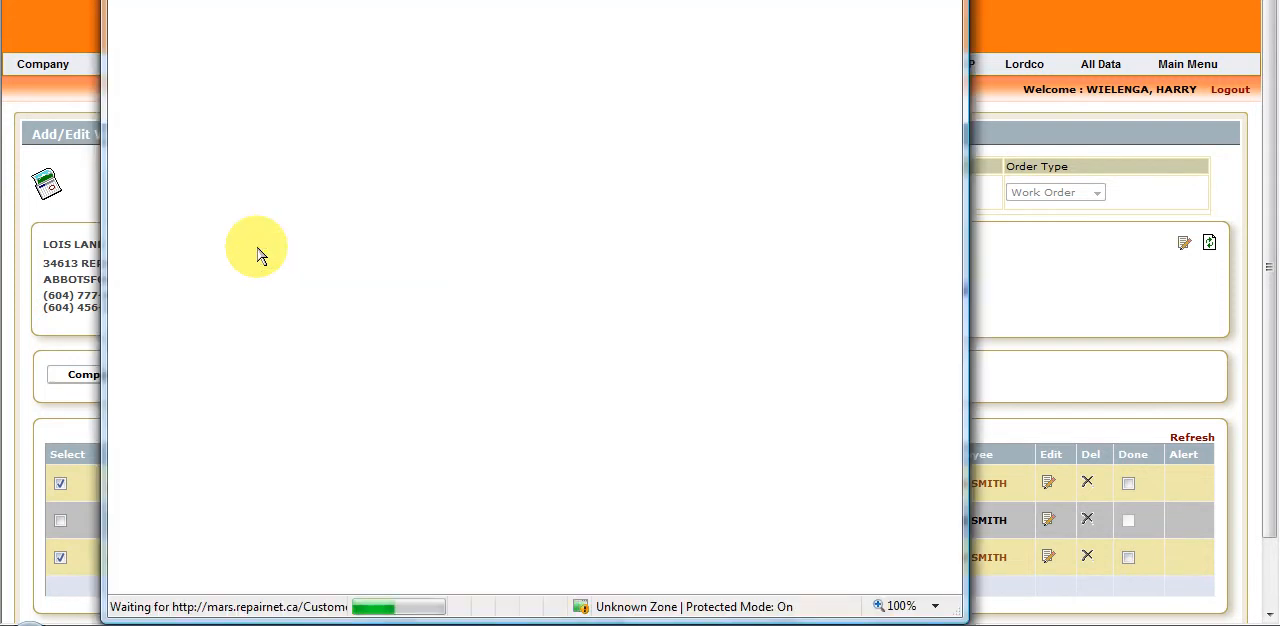
scroll(497, 283, down, 1)
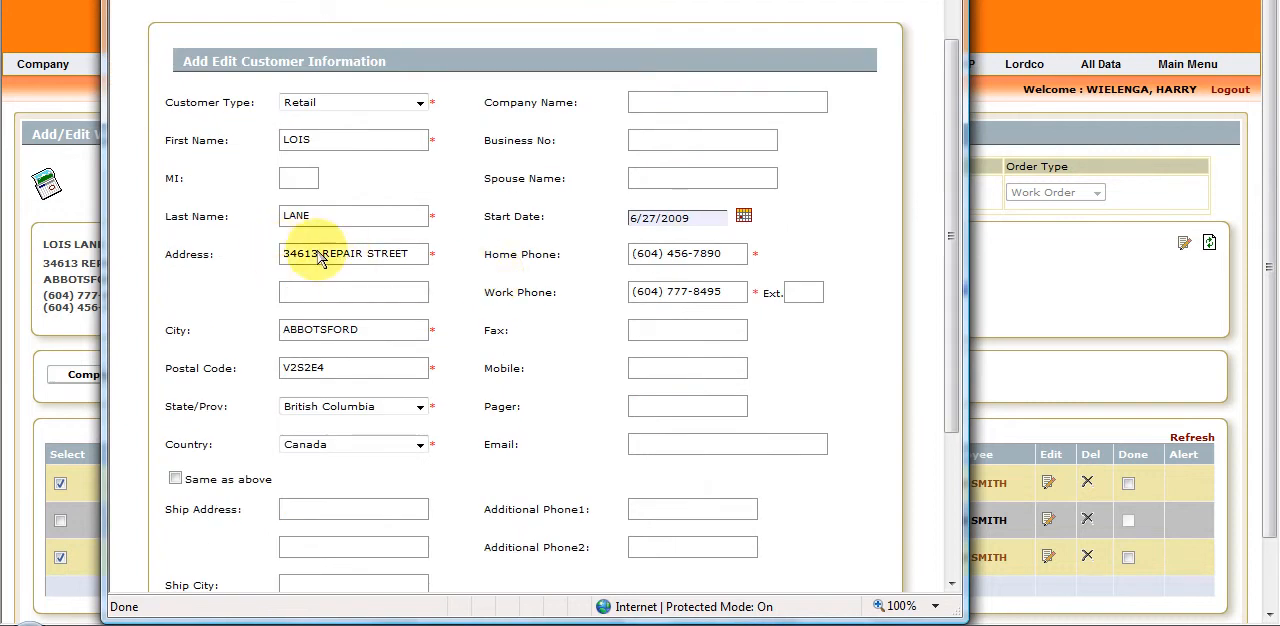
Change the street name in the customer's address and save the customer record.
drag(322, 254, 353, 253)
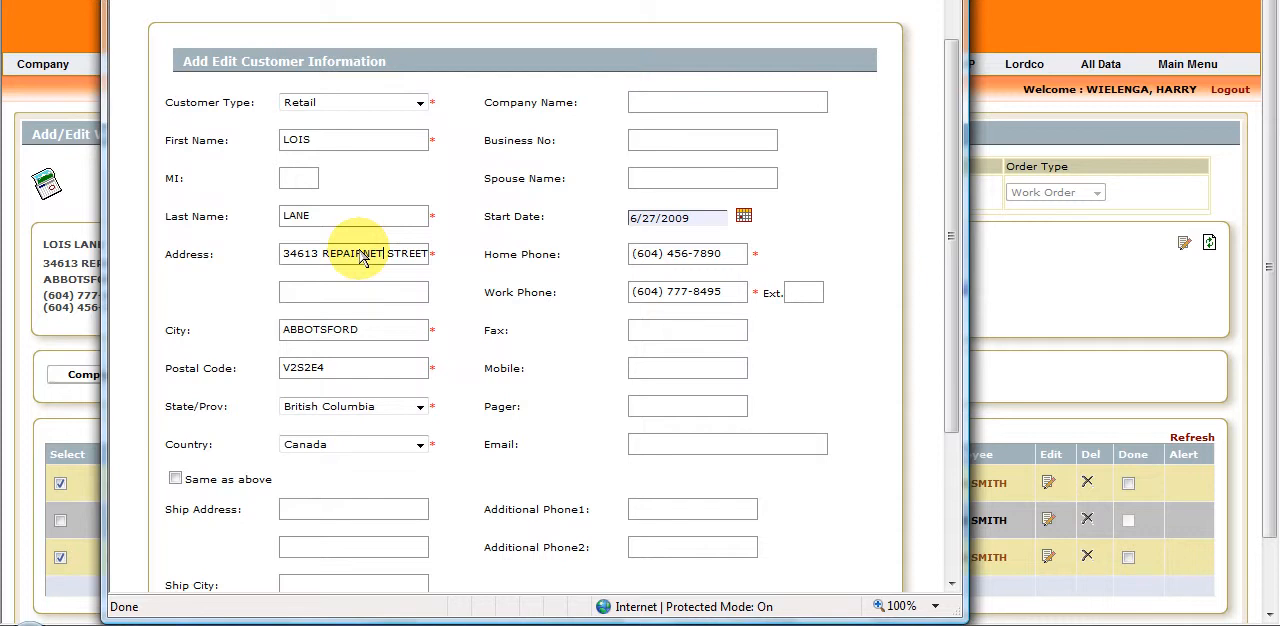
click(360, 333)
click(353, 377)
click(645, 260)
drag(530, 0, 700, 0)
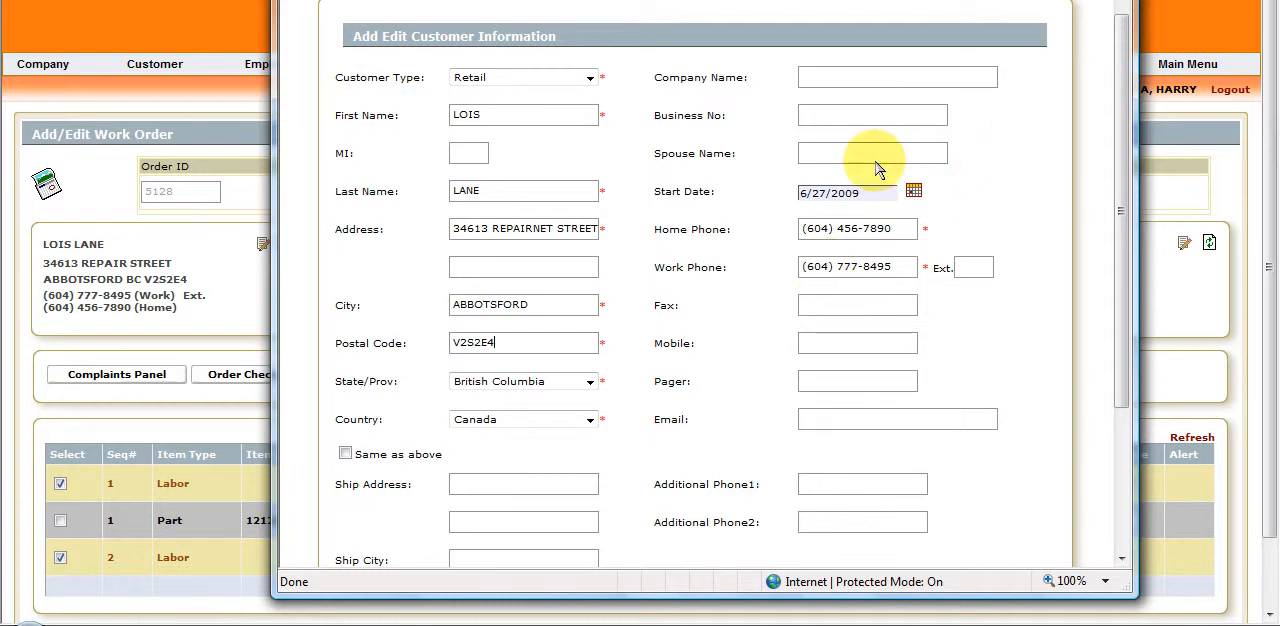
click(820, 162)
drag(1120, 166, 1118, 347)
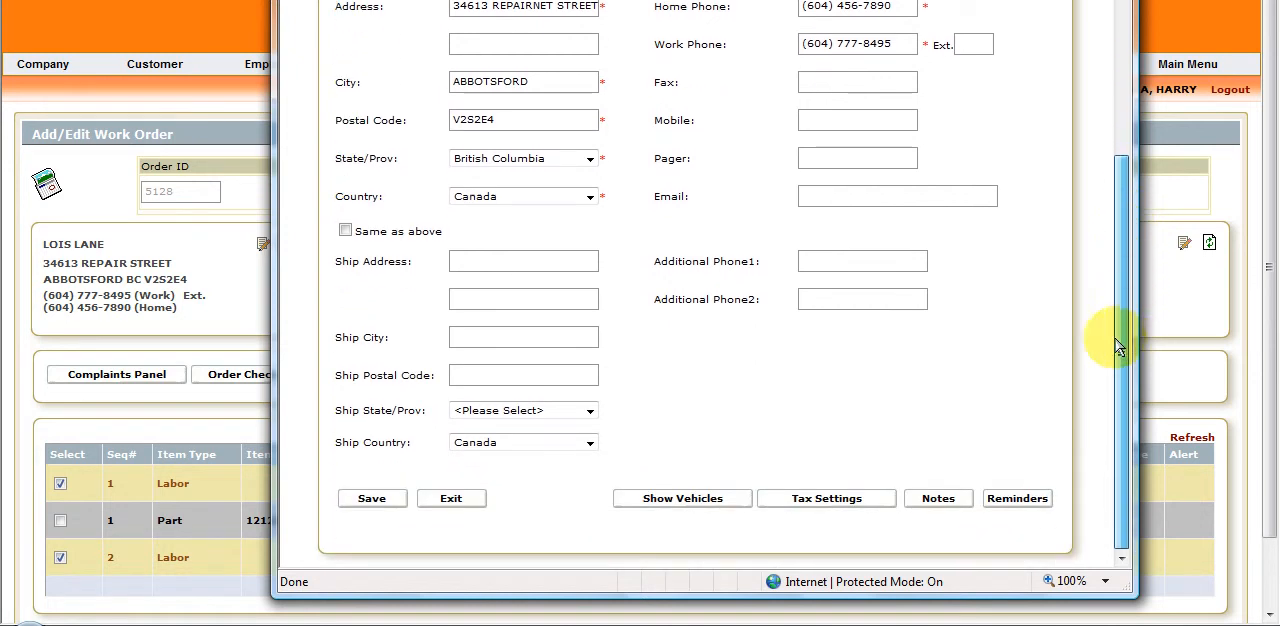
click(372, 498)
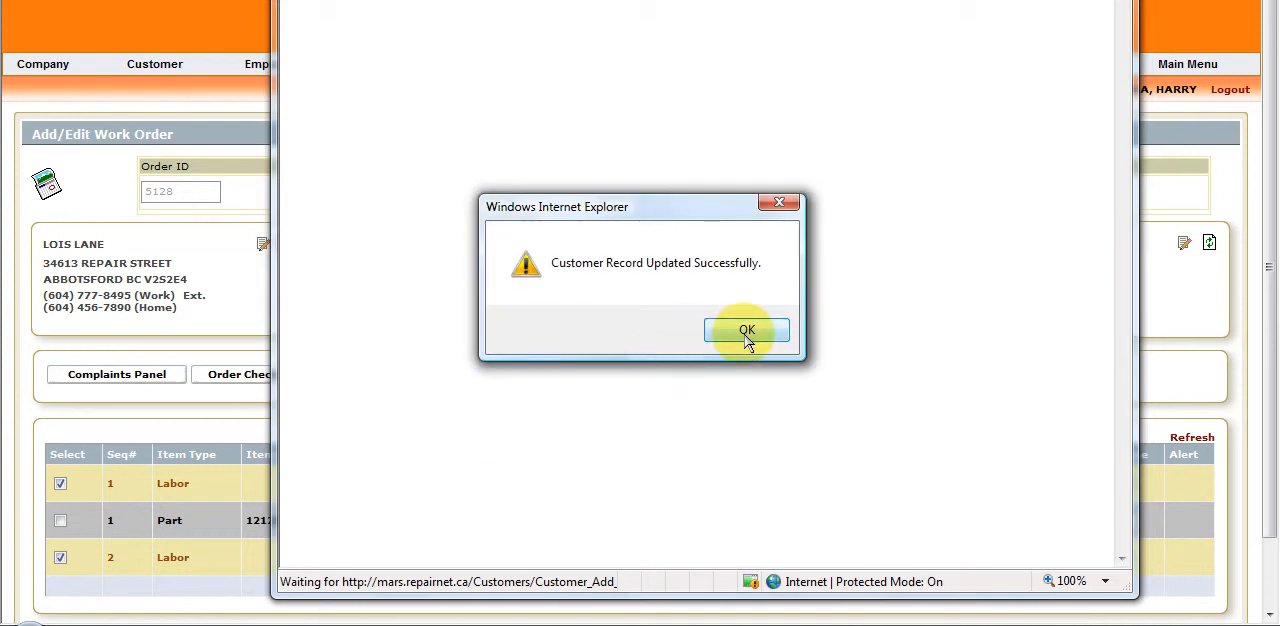
click(745, 331)
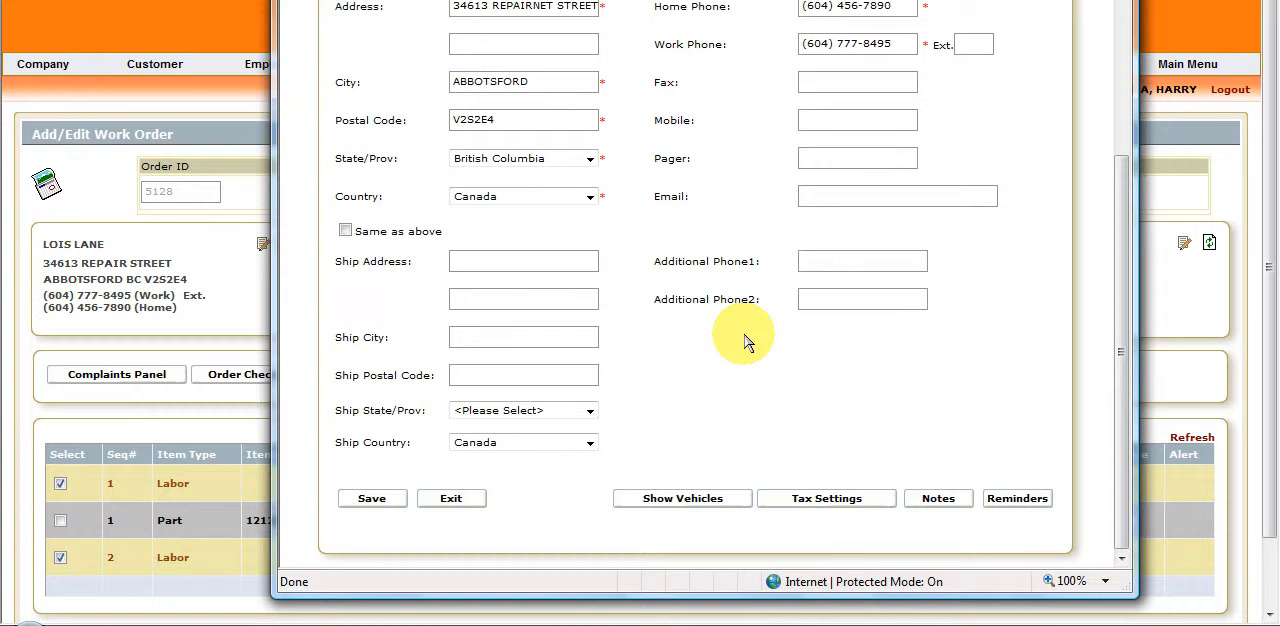
Open the customer's reminder setup, try the PC Mobile, Telus and Rogers text message formats, and close it without saving.
click(1018, 499)
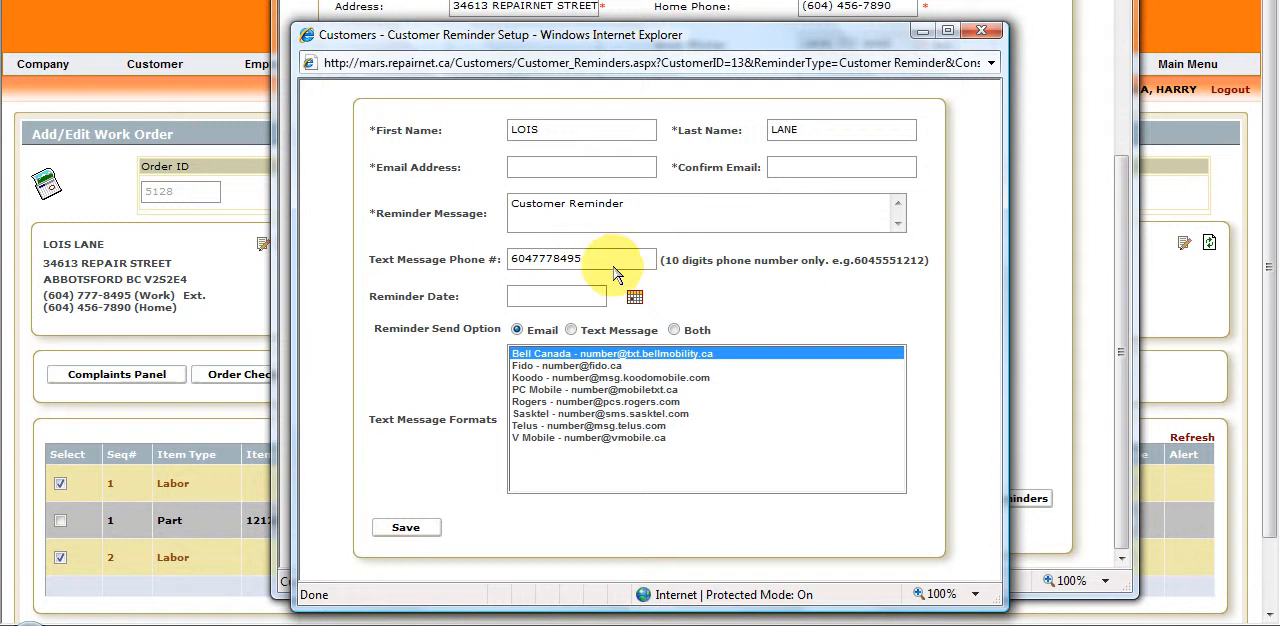
drag(603, 270, 500, 268)
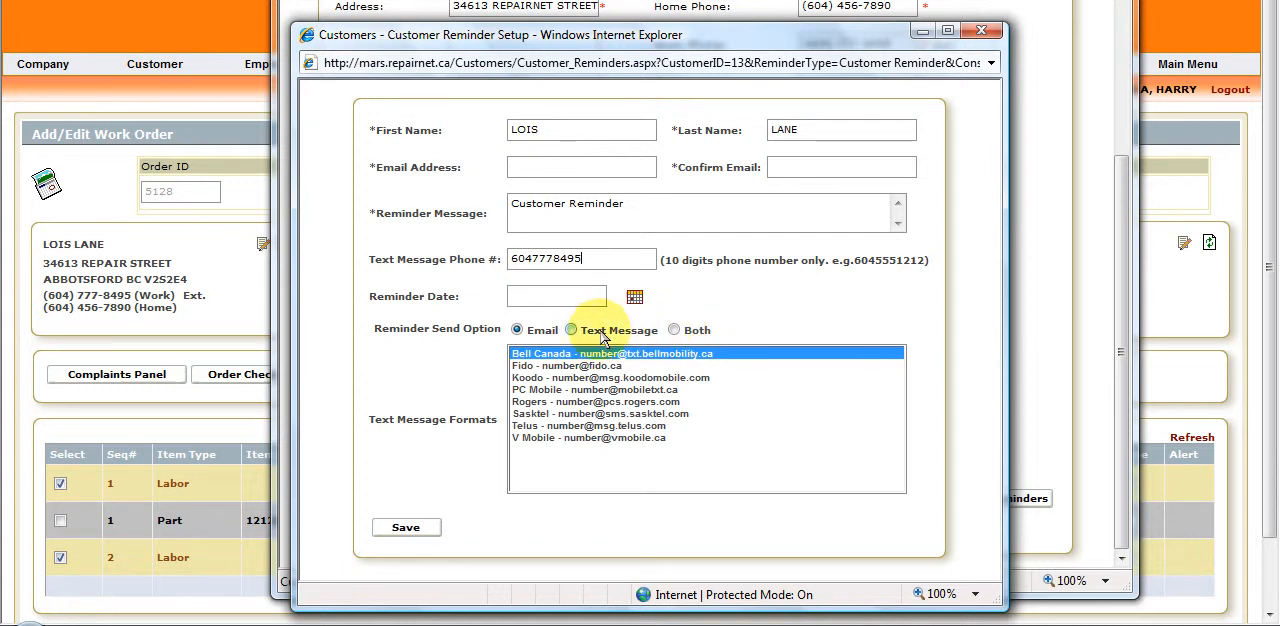
click(583, 391)
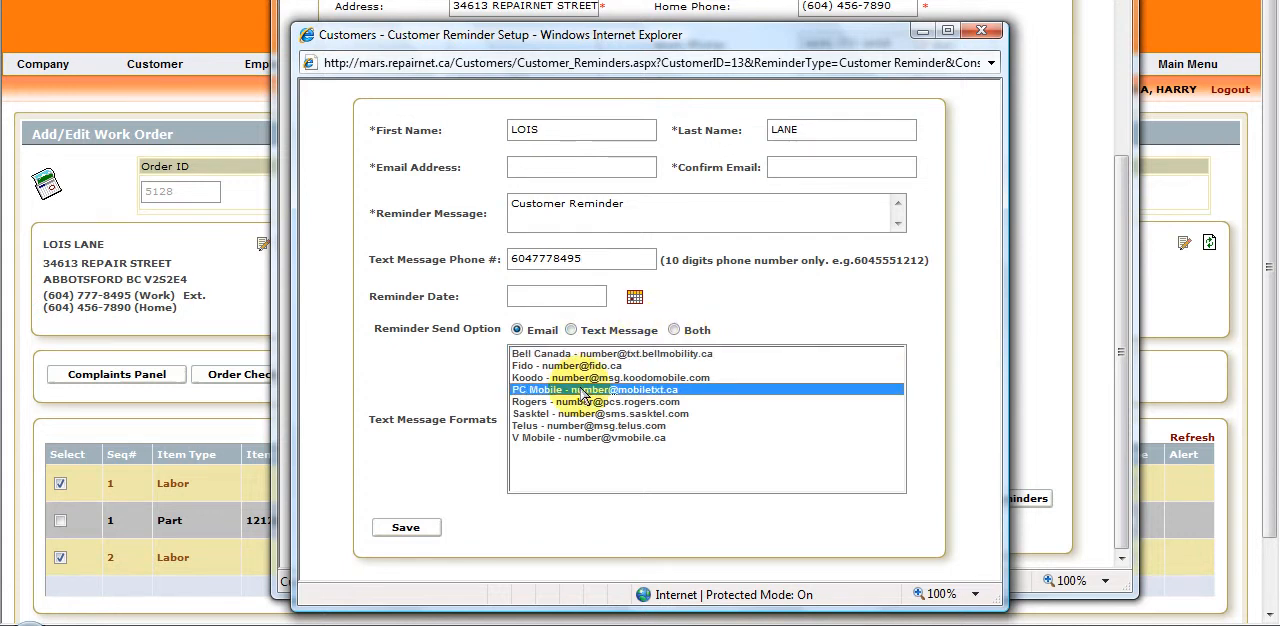
click(575, 427)
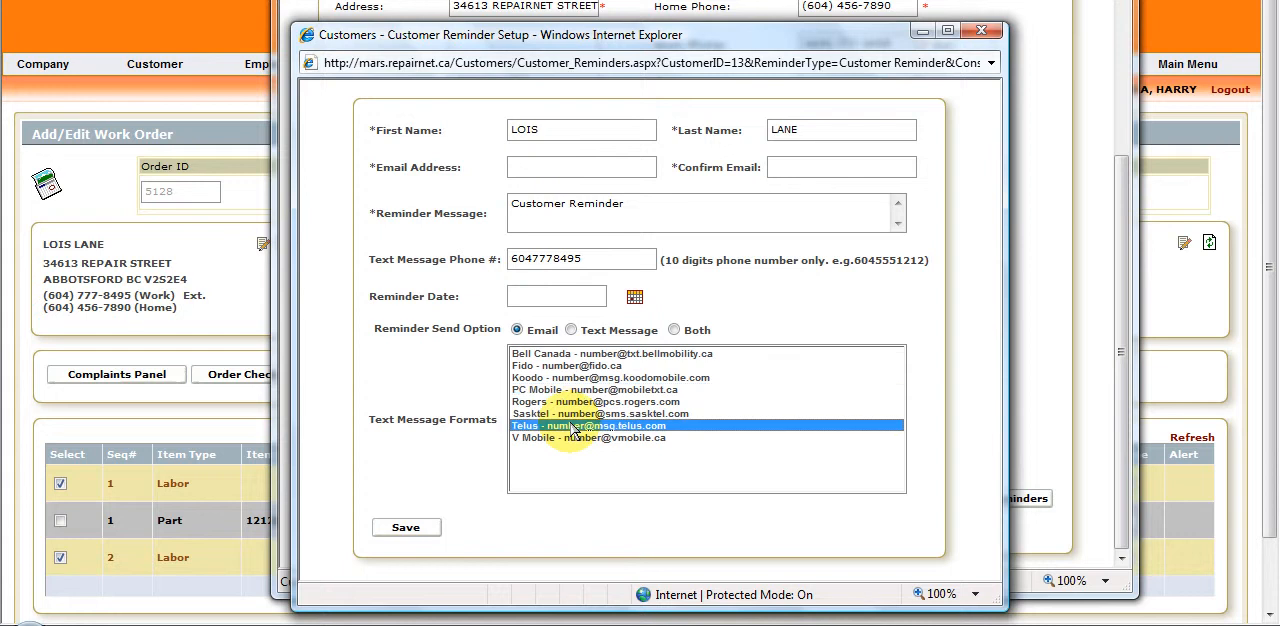
click(576, 402)
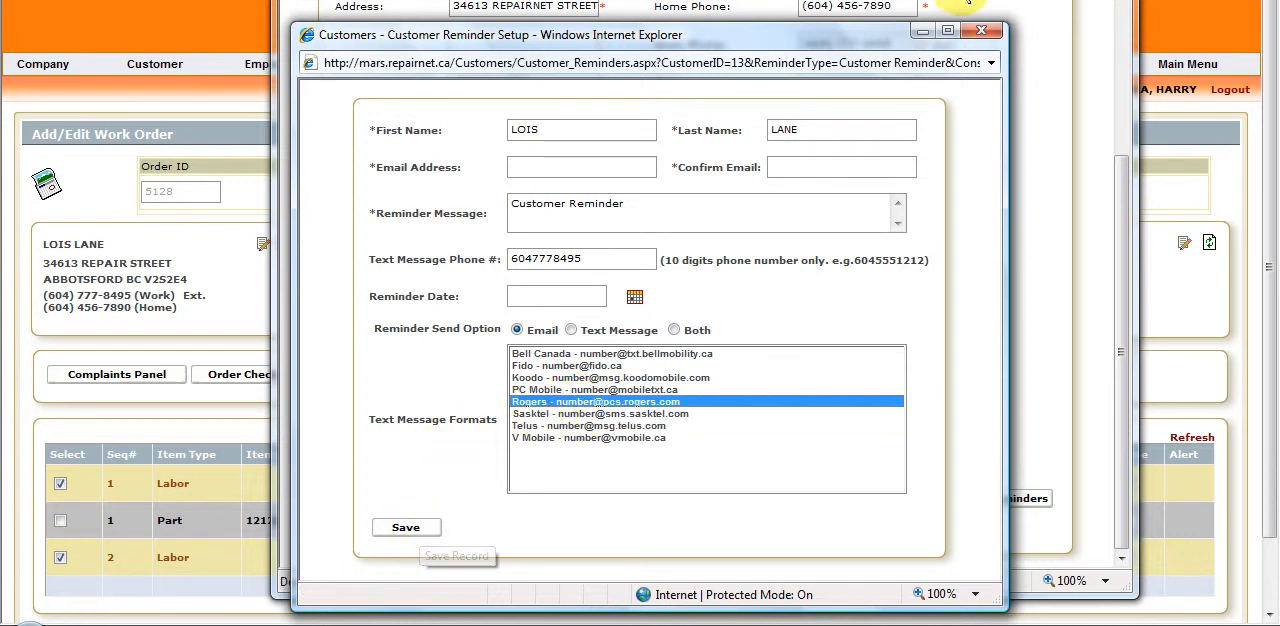
click(981, 30)
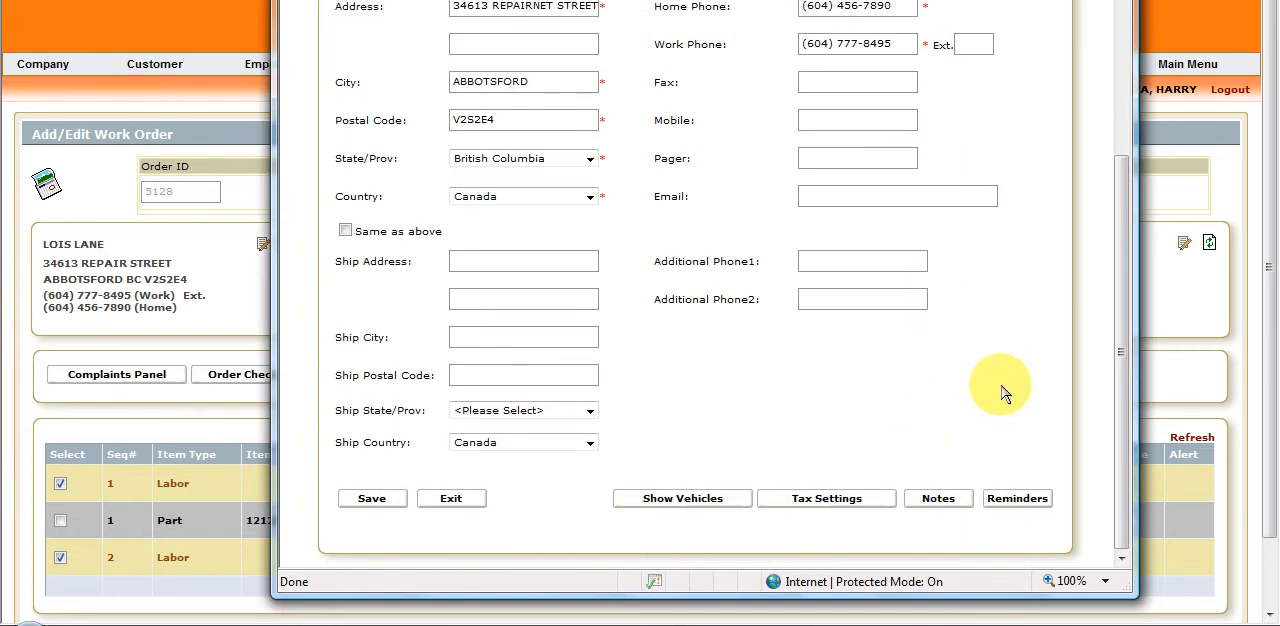
Open the customer's tax settings and toggle PST on Labor, leaving it enabled.
click(833, 503)
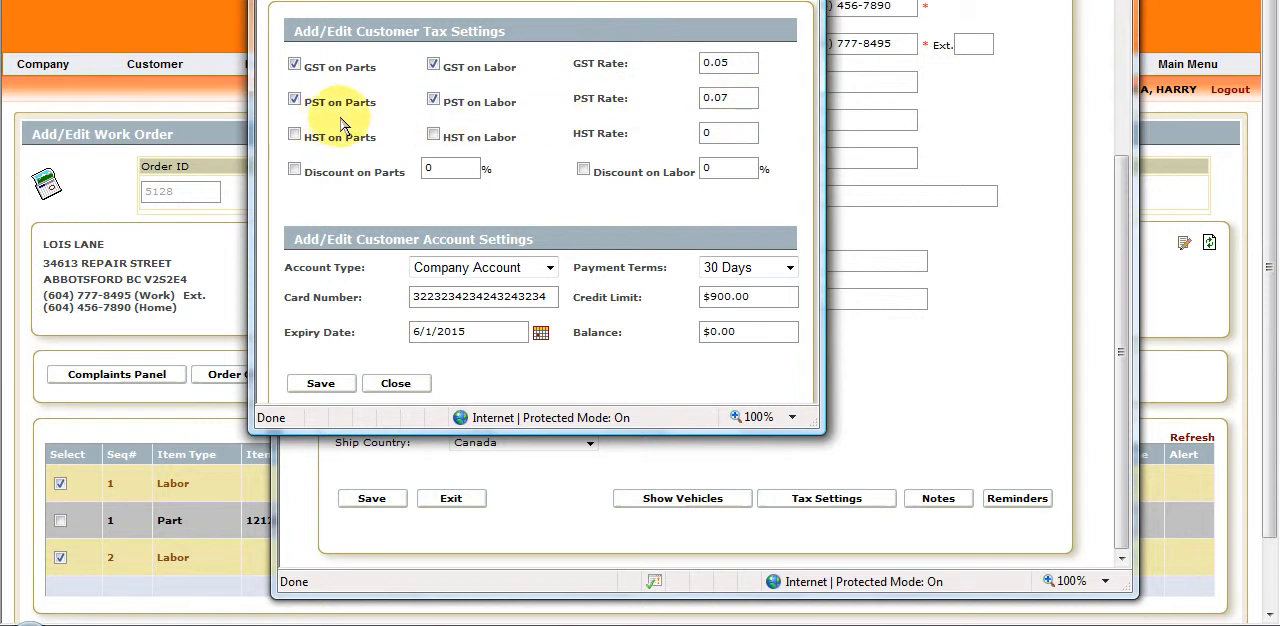
click(433, 98)
click(435, 100)
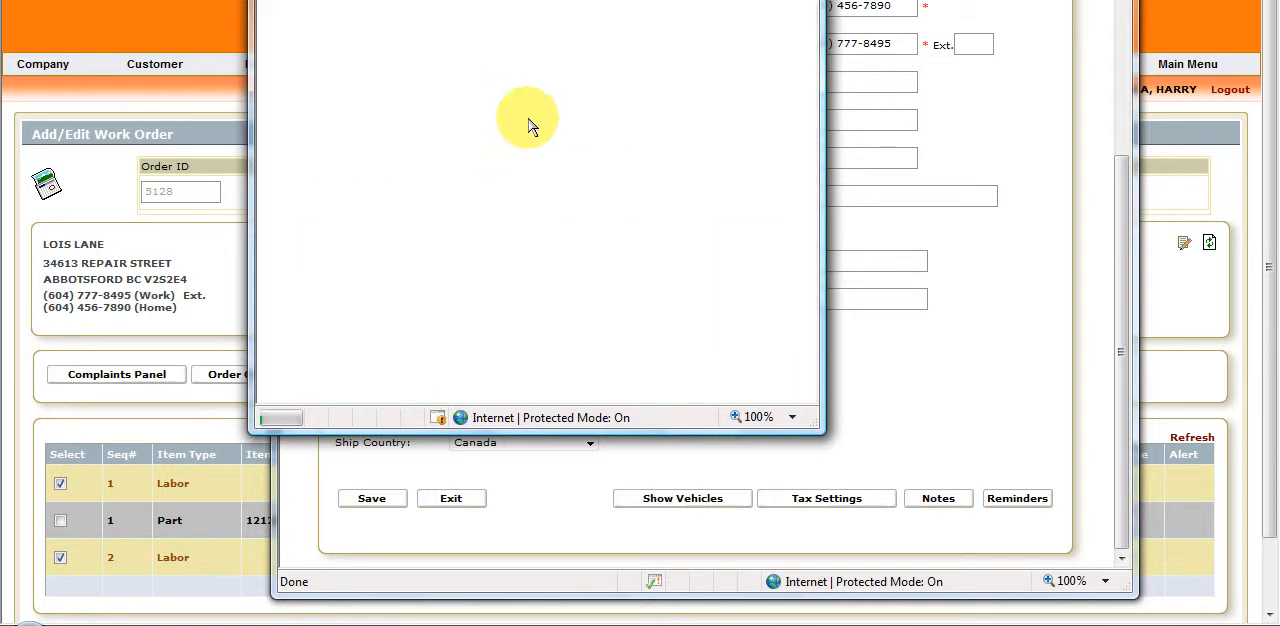
click(434, 100)
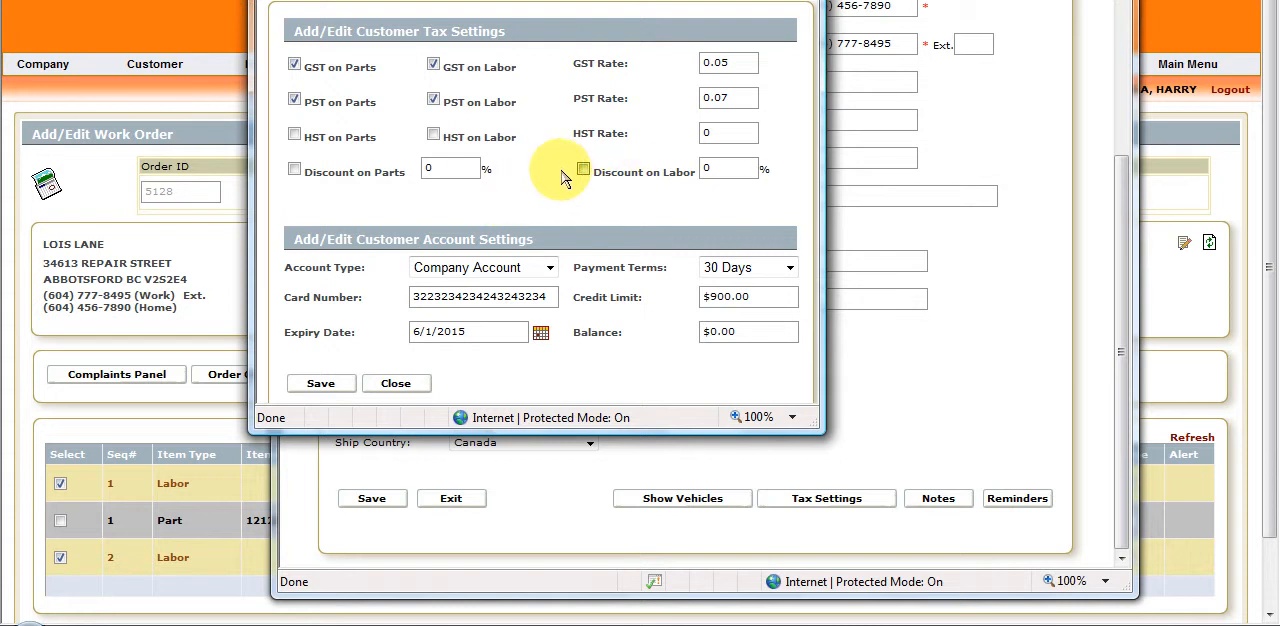
Review the account type choices and keep Company Account for the customer.
click(551, 268)
click(503, 368)
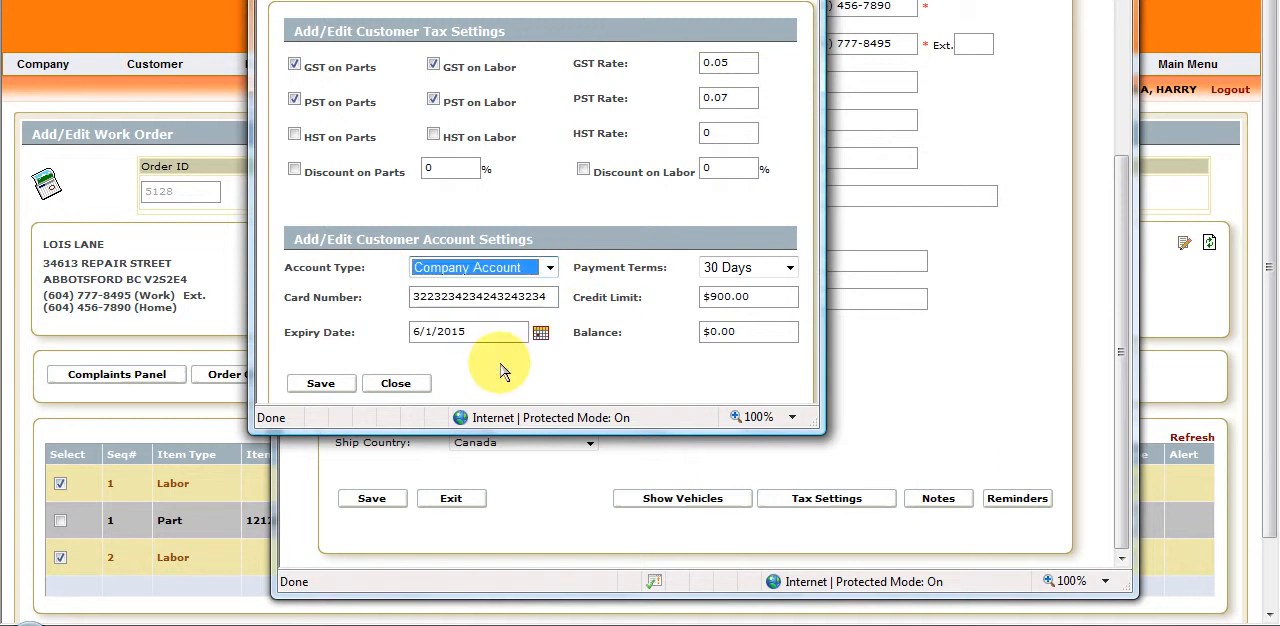
click(558, 305)
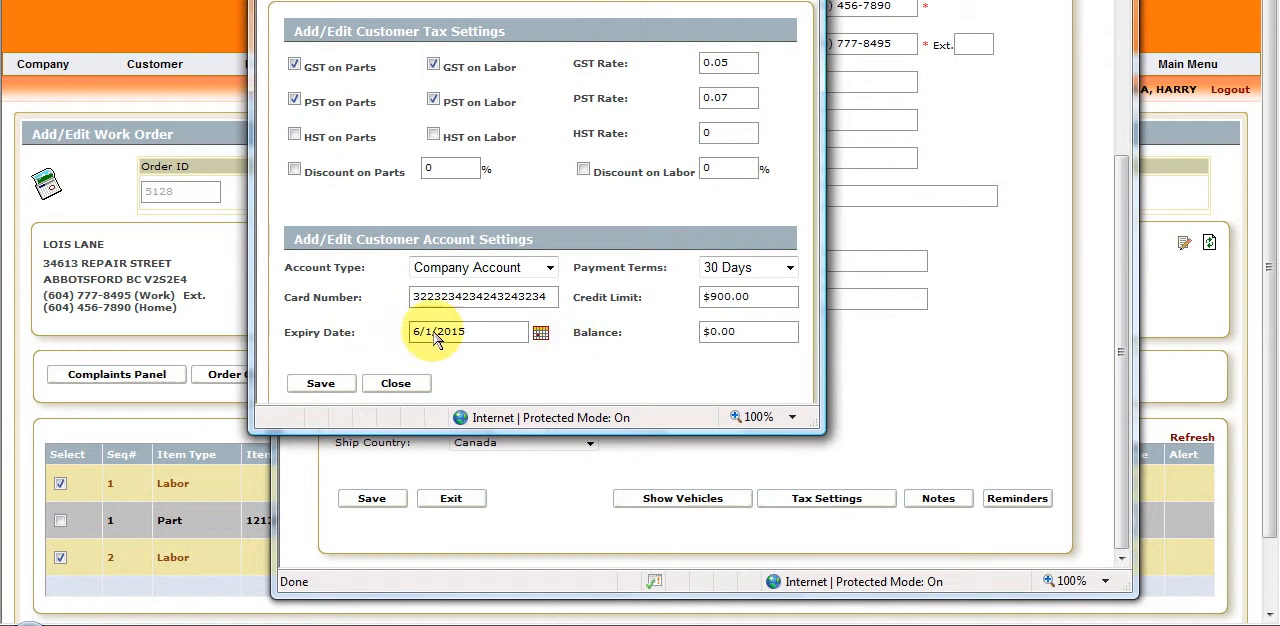
Set the account's expiry date to 6/1/2010 with the calendar.
click(547, 333)
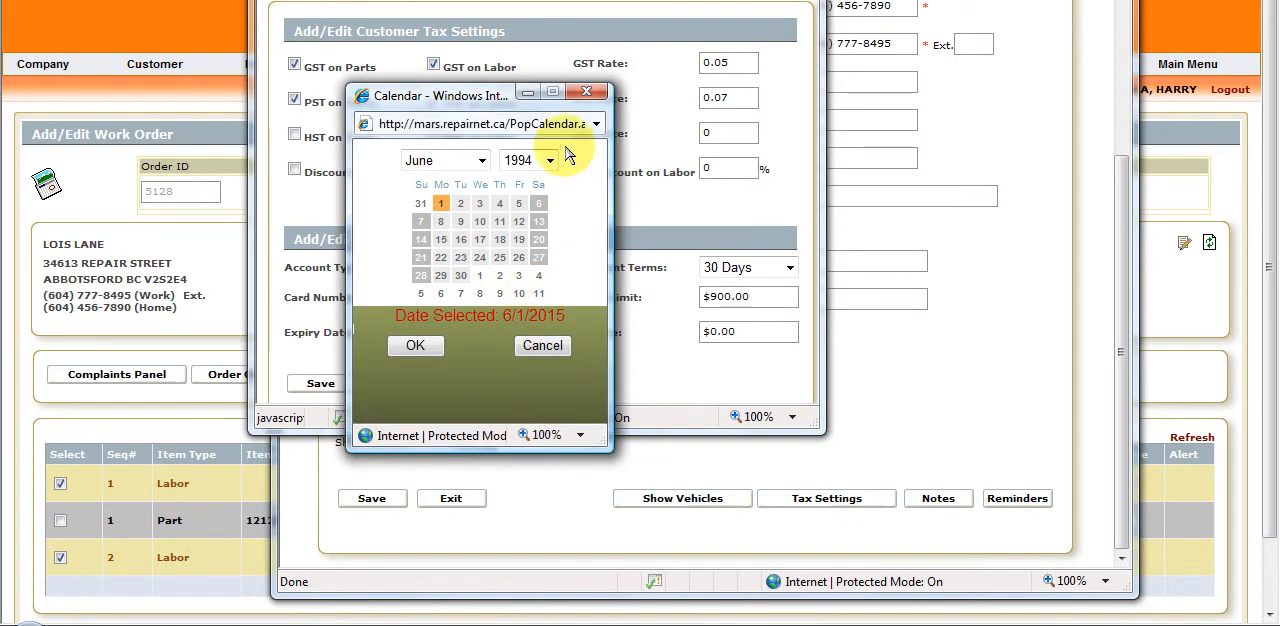
click(549, 161)
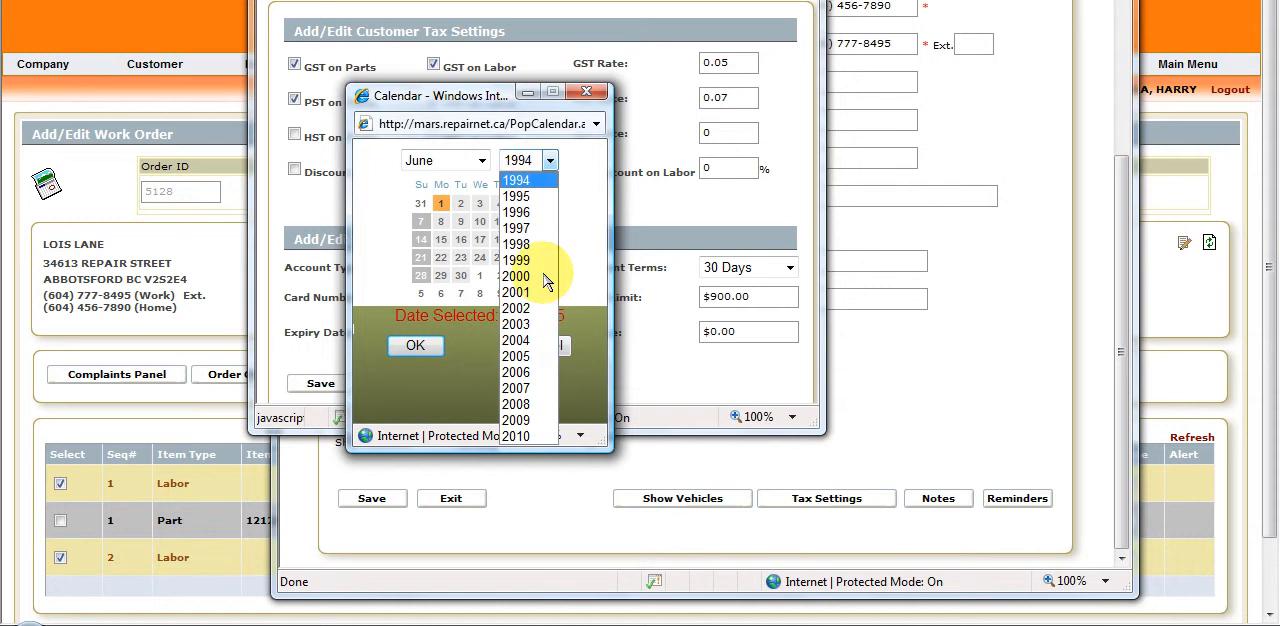
click(549, 436)
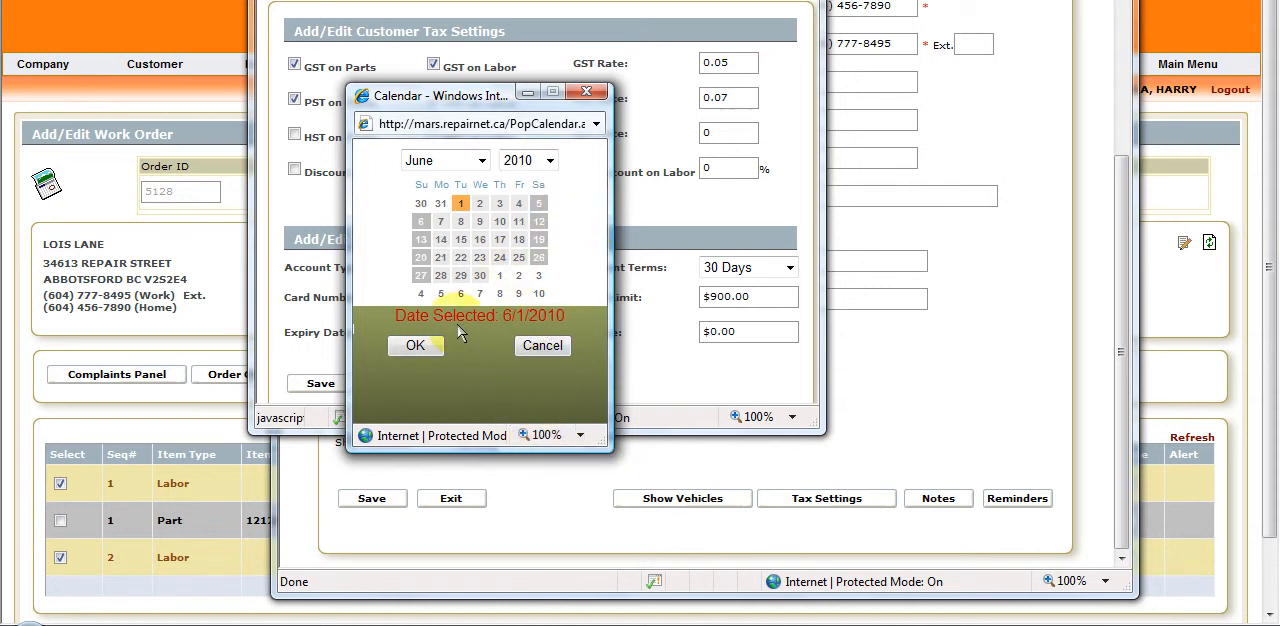
click(418, 347)
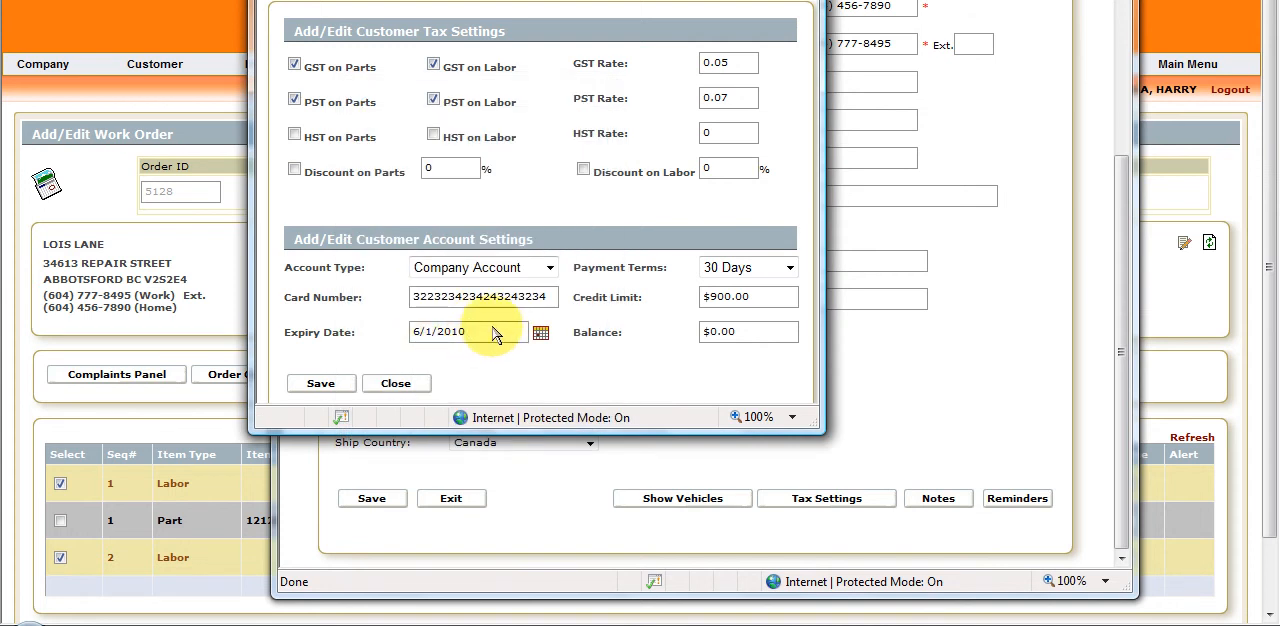
Correct the expiry date to 6/1/2015 and choose 30 Days as the payment terms.
key(BackSpace)
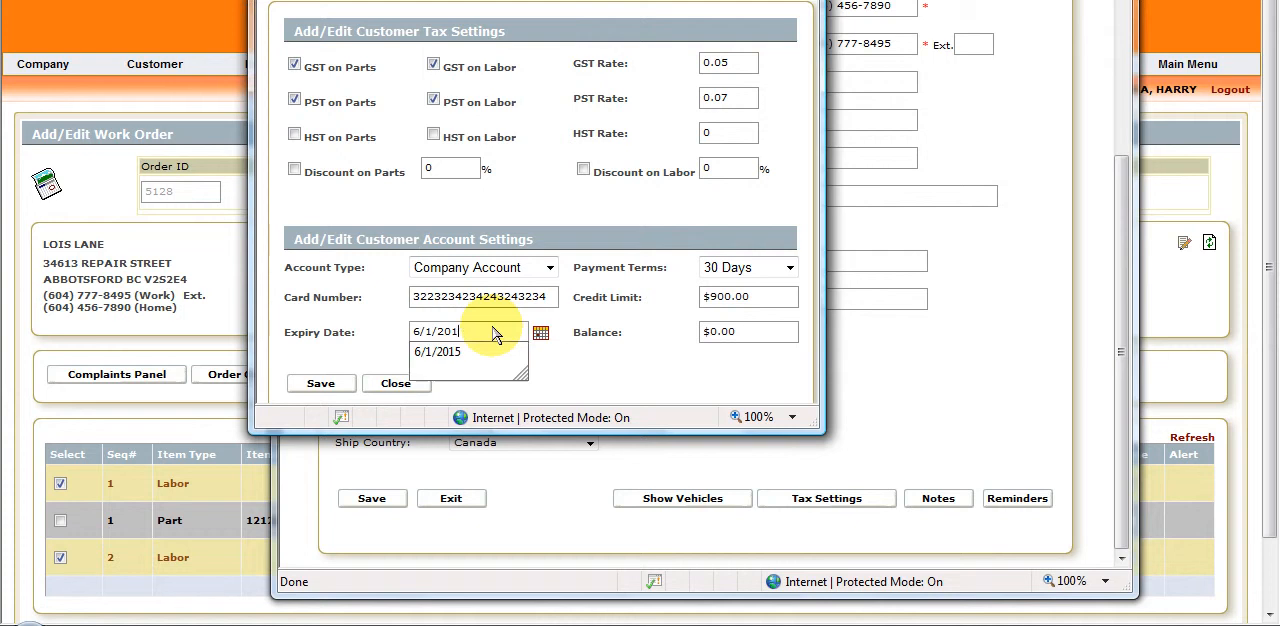
text(5)
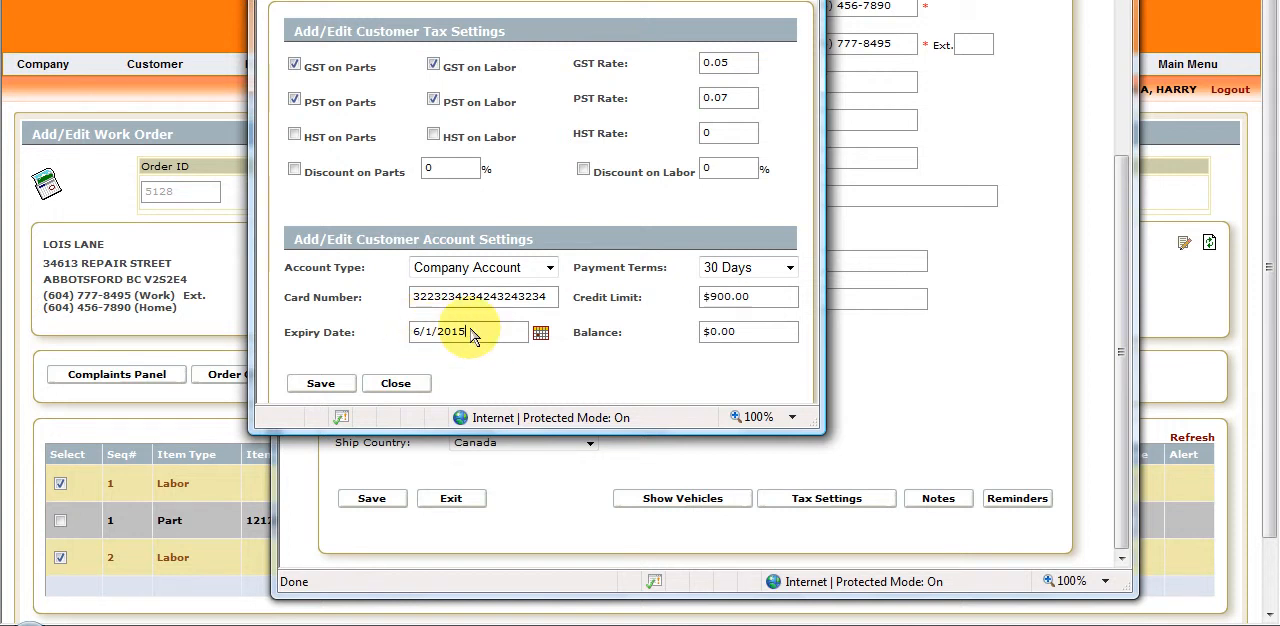
click(790, 268)
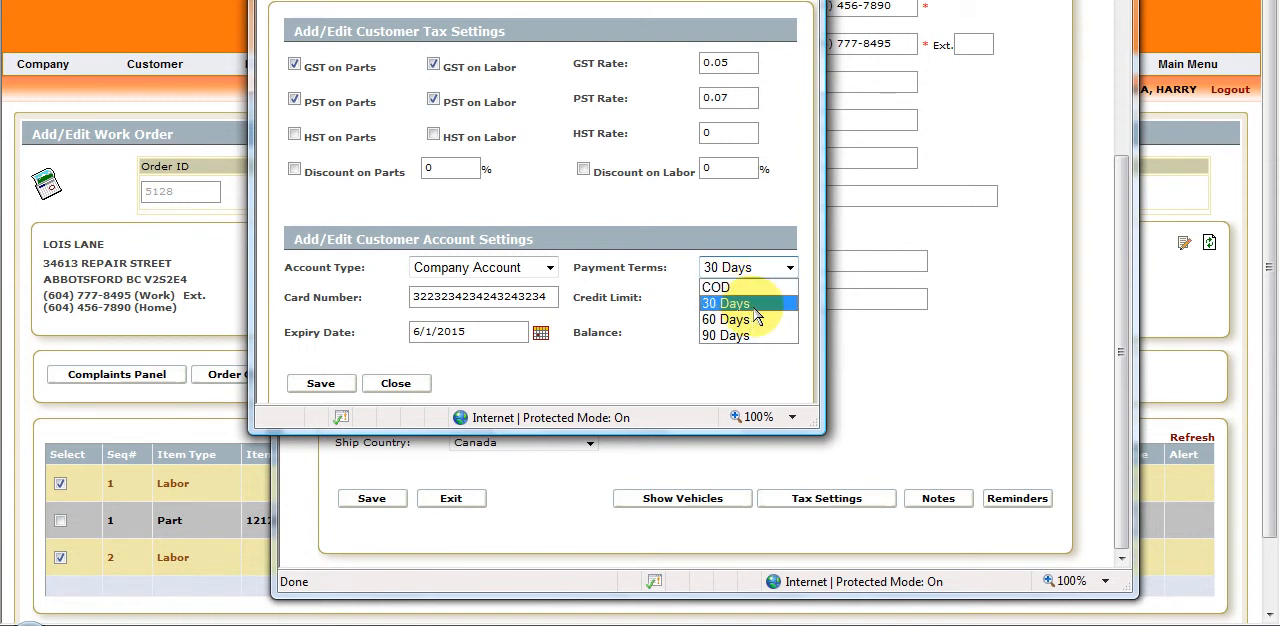
click(748, 304)
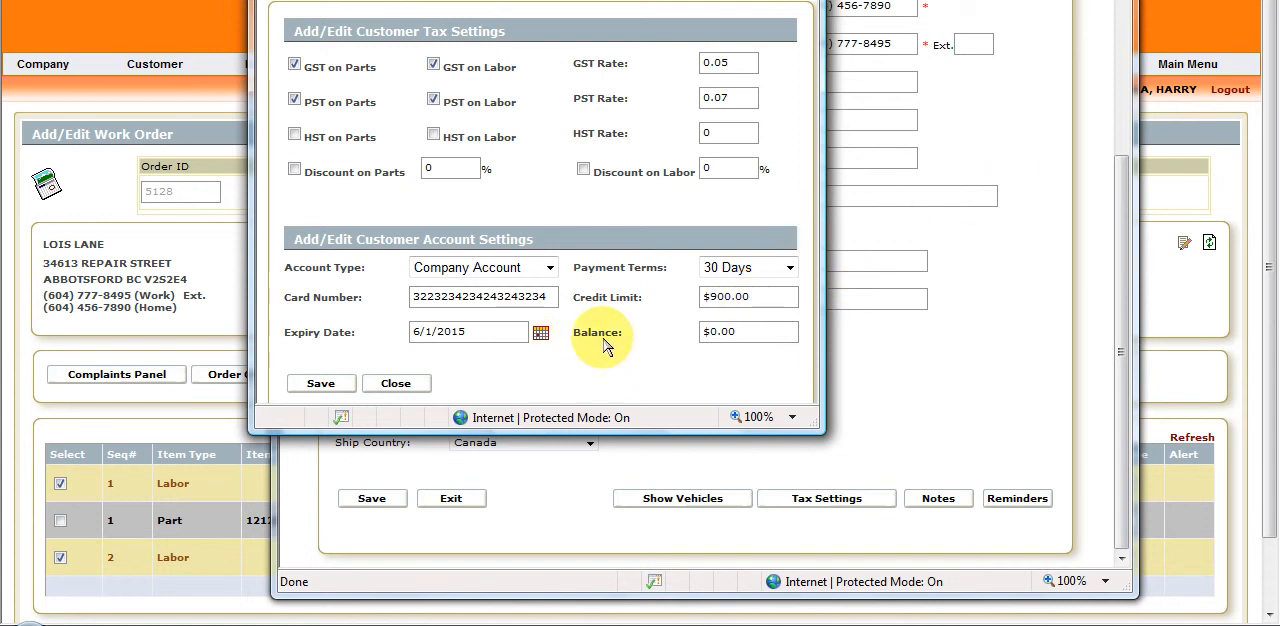
Save the customer's tax and account settings, acknowledge the notice, and close the settings window.
drag(740, 343, 672, 343)
click(748, 340)
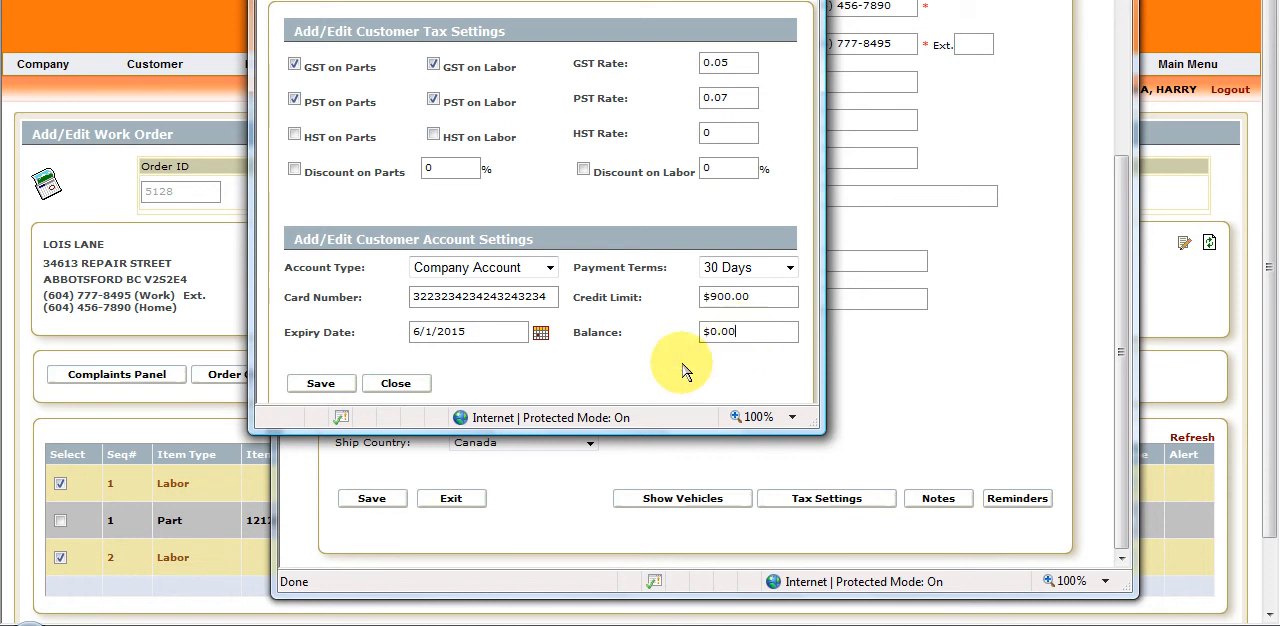
click(321, 386)
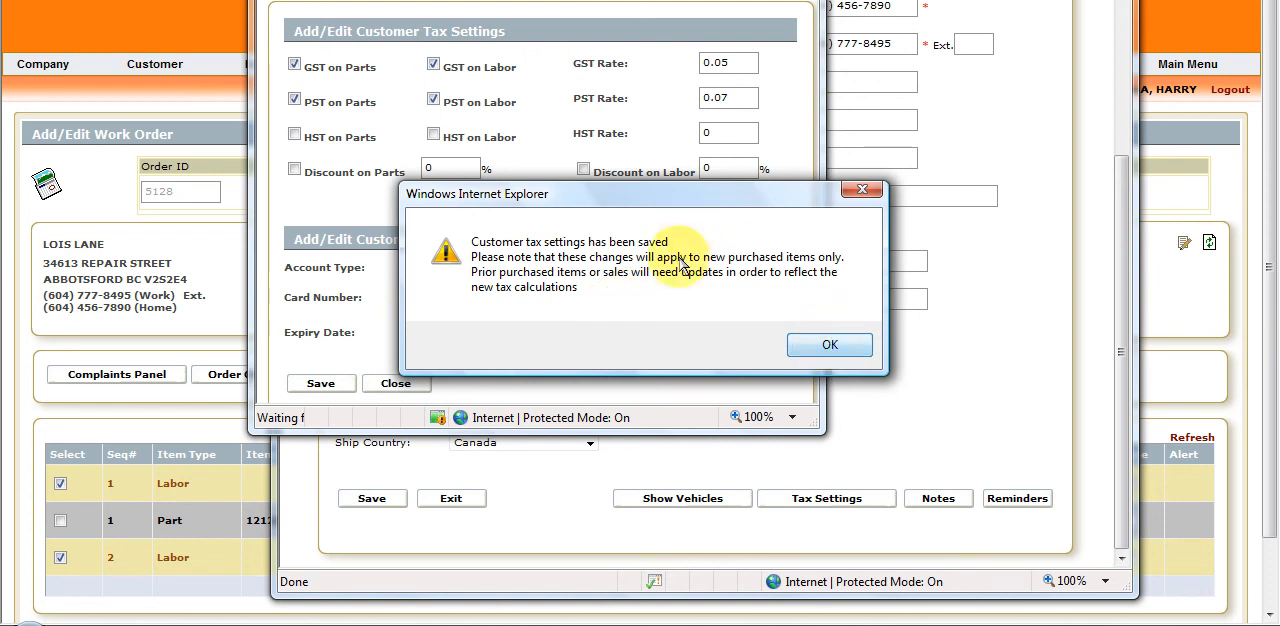
click(835, 345)
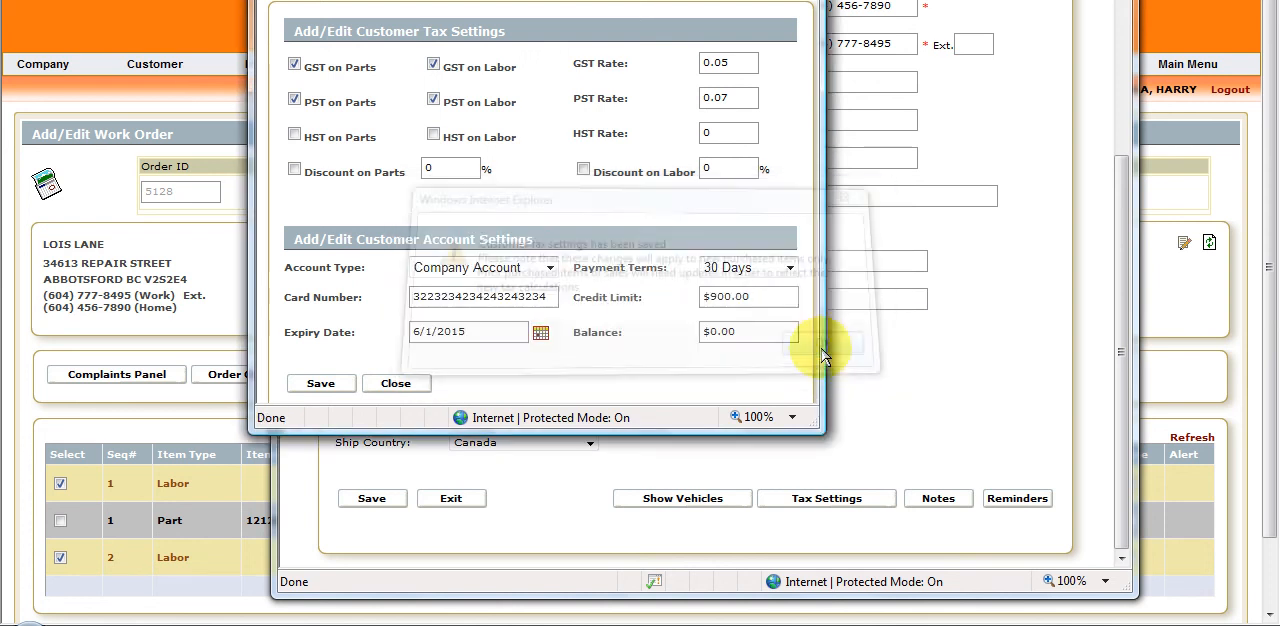
click(396, 384)
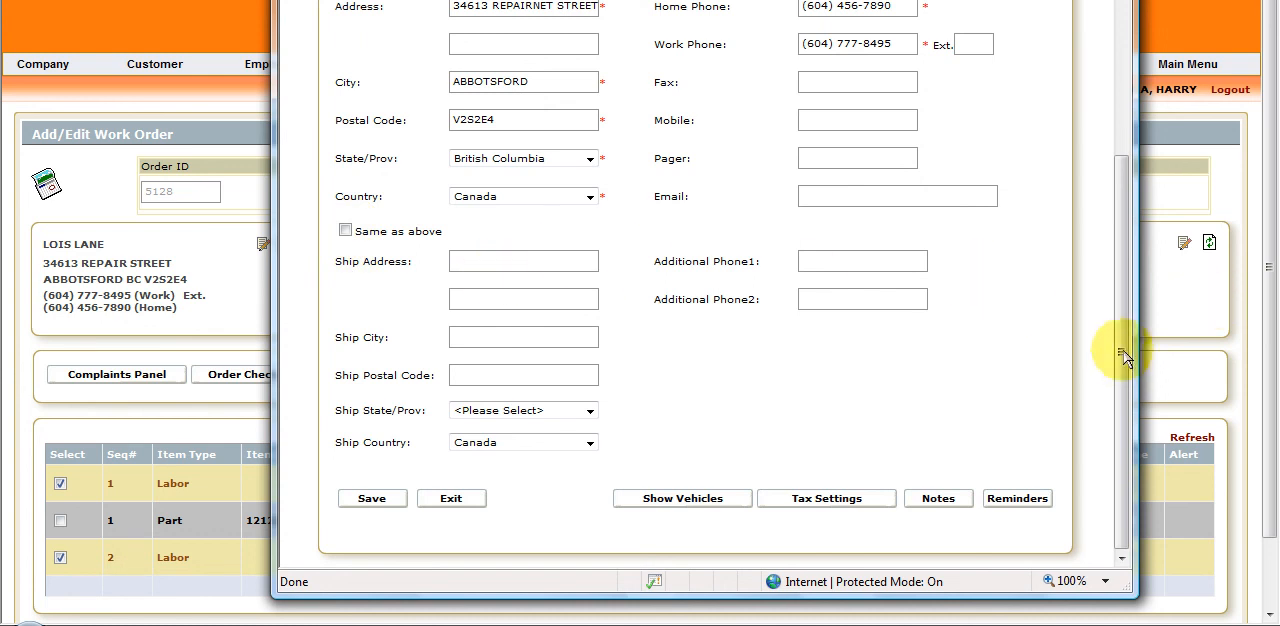
Exit the customer edit form and return from the work order to the main menu.
click(452, 500)
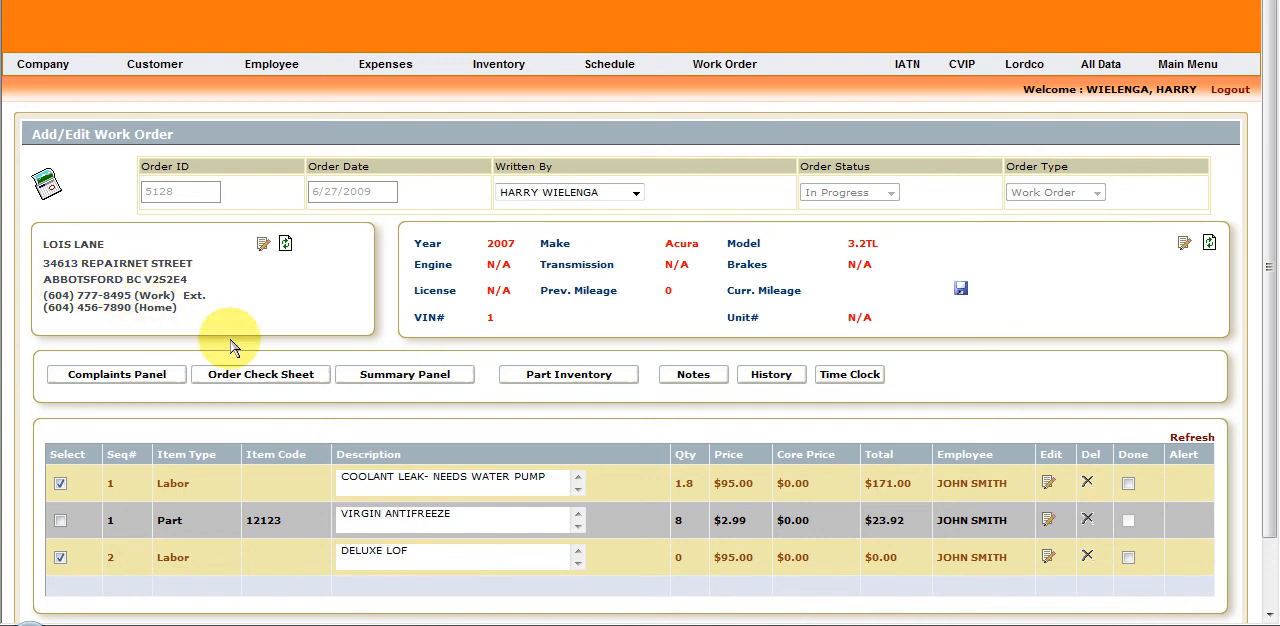
click(1192, 66)
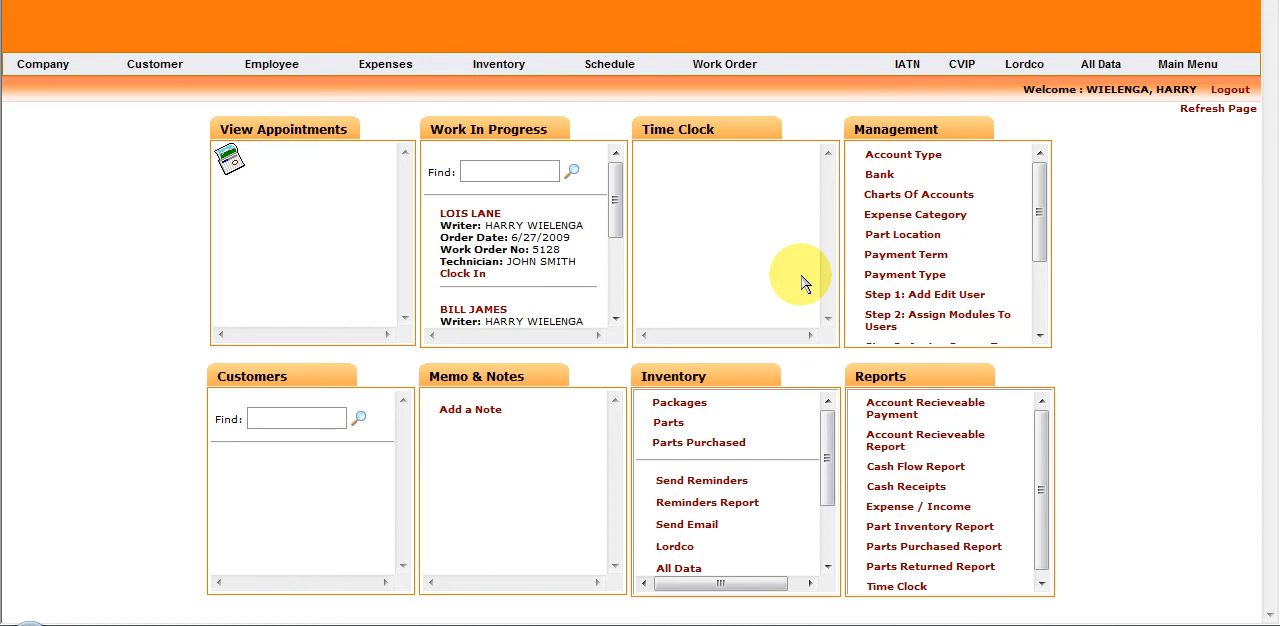